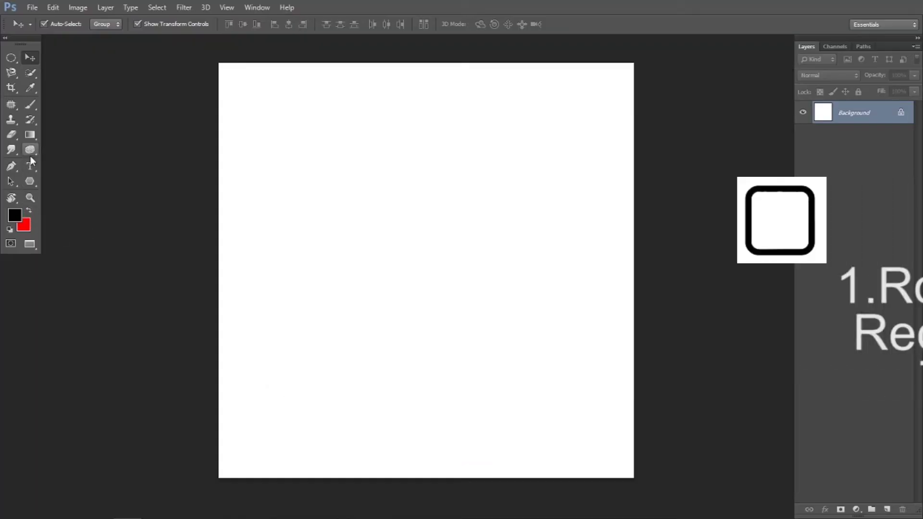
Switch to the Rounded Rectangle Tool with a 1000 px corner radius.
click(26, 181)
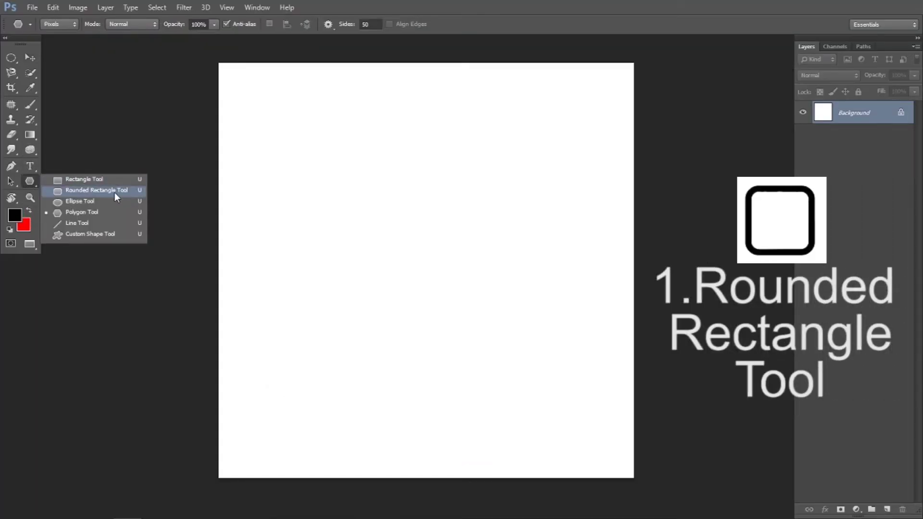
click(115, 192)
right_click(30, 181)
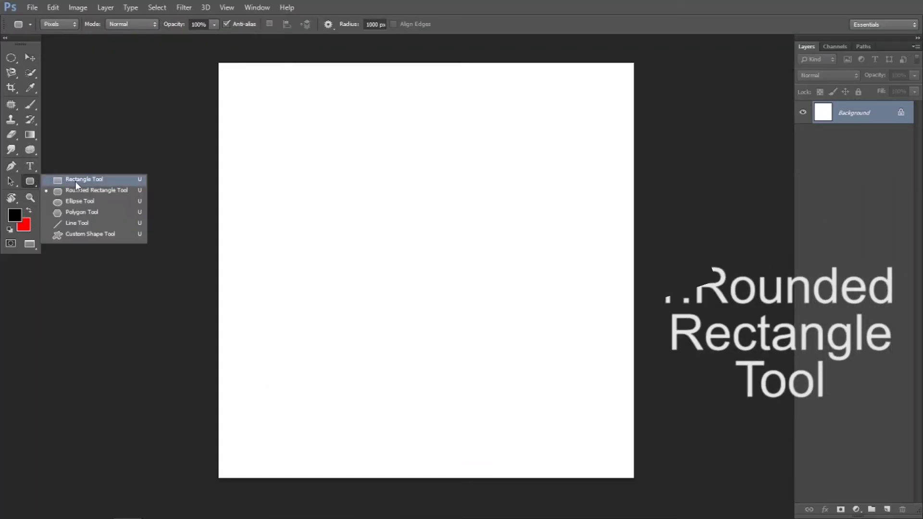
click(92, 192)
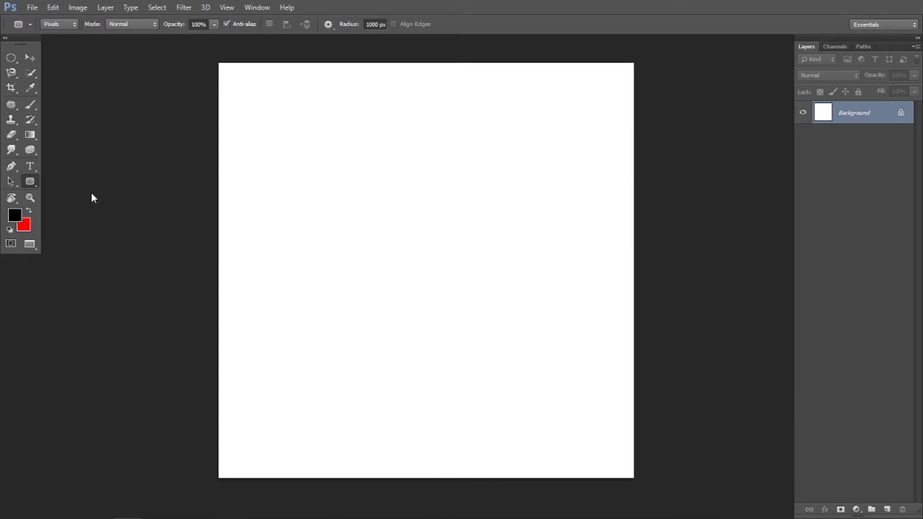
click(379, 24)
Draw a large solid black circle about 11 inches across, then undo it.
mouse_move(291, 155)
mouse_down()
mouse_move(518, 278)
mouse_move(431, 304)
mouse_up()
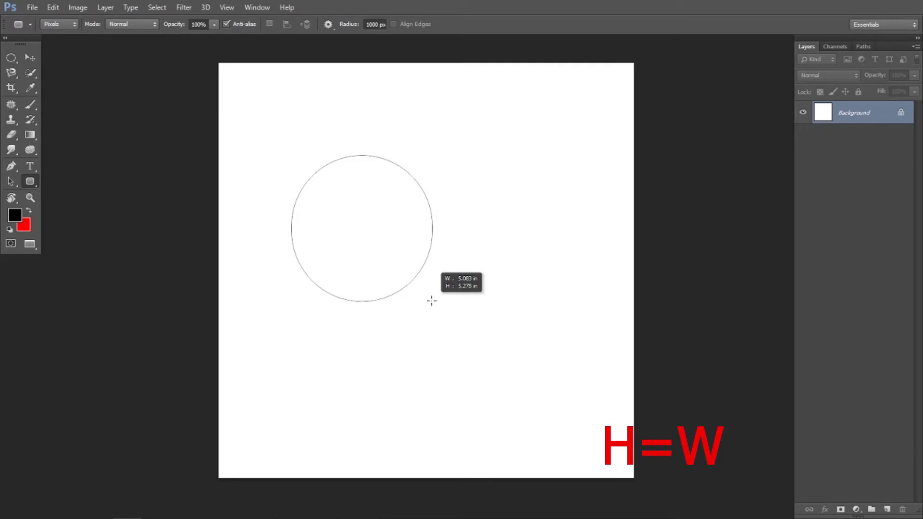
mouse_move(431, 303)
mouse_down()
mouse_move(431, 287)
mouse_move(596, 457)
mouse_up()
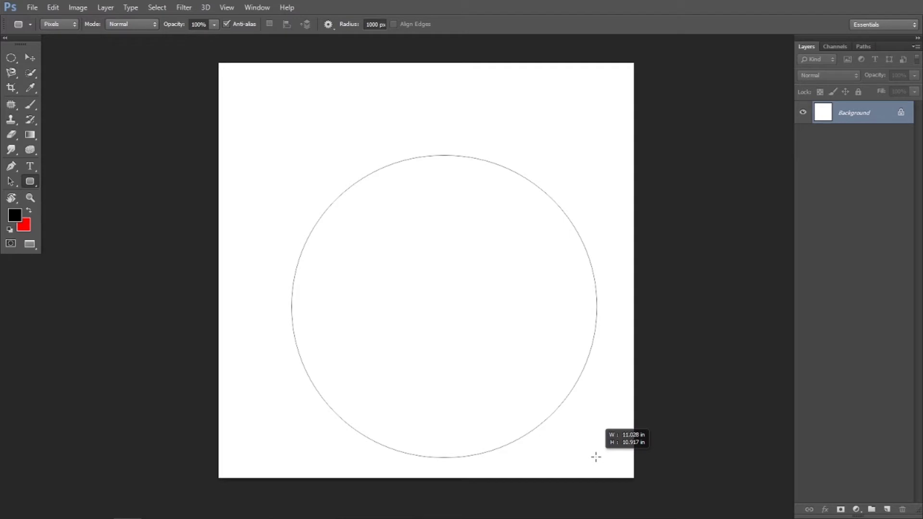
drag(595, 457, 596, 458)
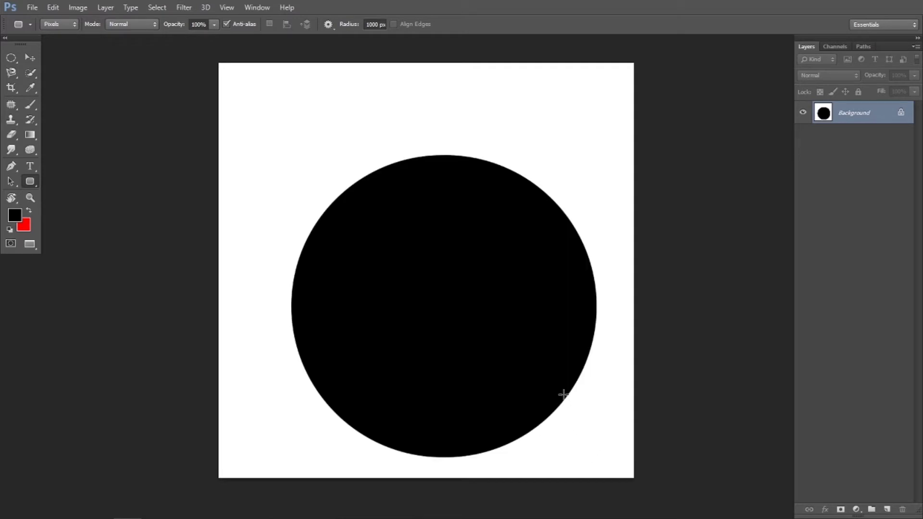
key(ctrl+z)
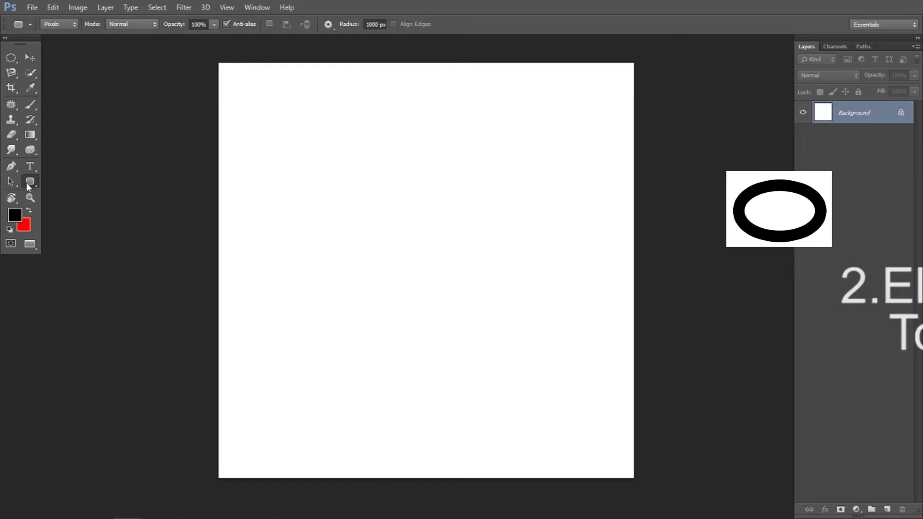
Draw a solid black circle about 9 inches across with the Ellipse Tool, then undo it.
click(29, 183)
click(88, 202)
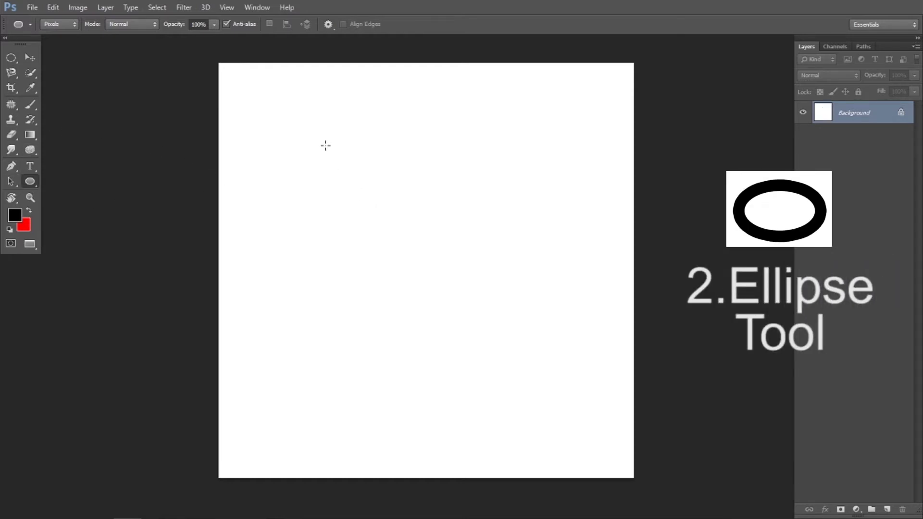
mouse_move(265, 173)
mouse_down()
mouse_move(569, 408)
mouse_move(567, 420)
mouse_move(520, 425)
mouse_up()
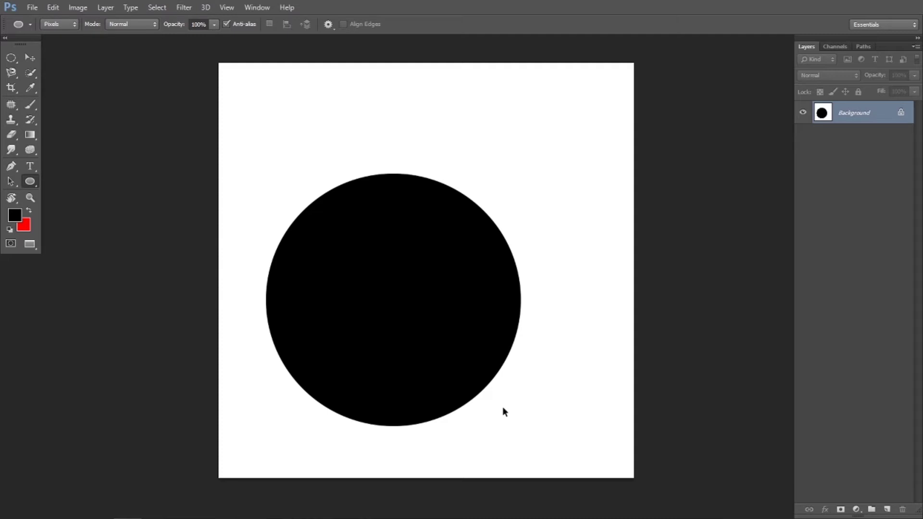
key(ctrl+z)
right_click(30, 183)
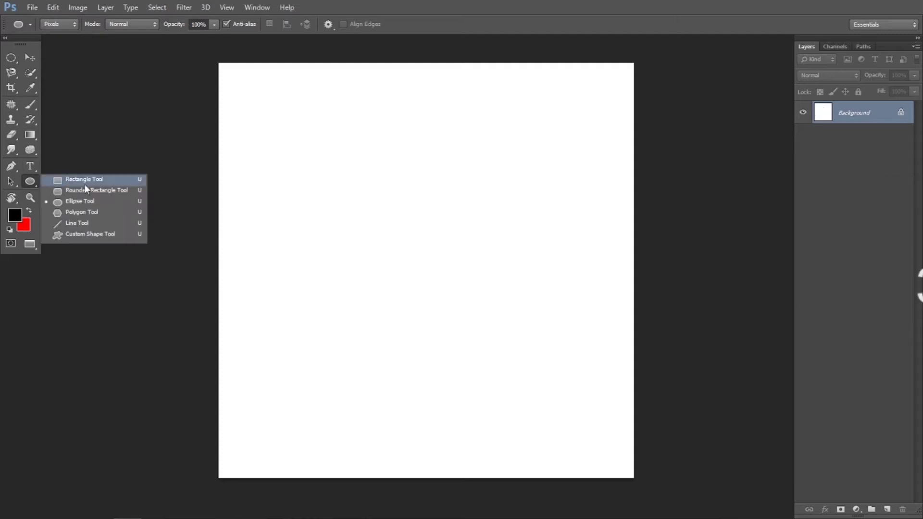
Draw a 50-sided polygon as a solid black circle, then undo it.
click(104, 212)
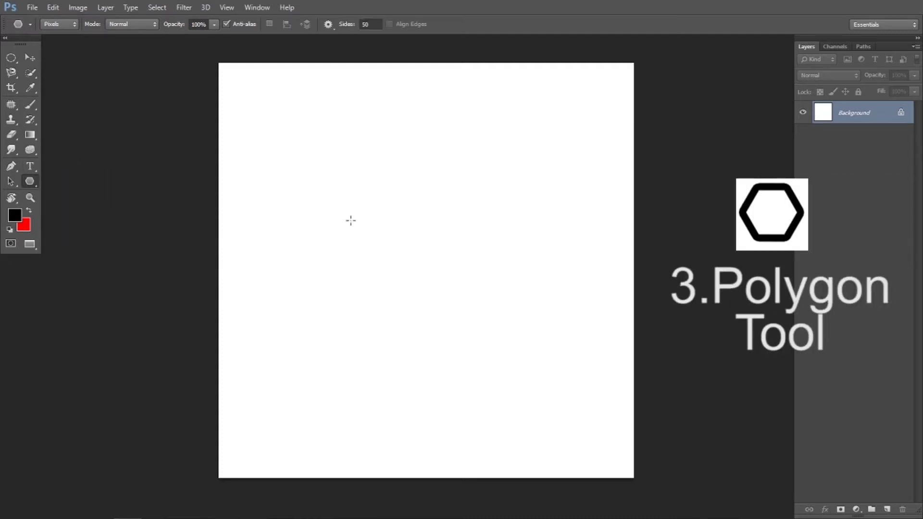
click(371, 23)
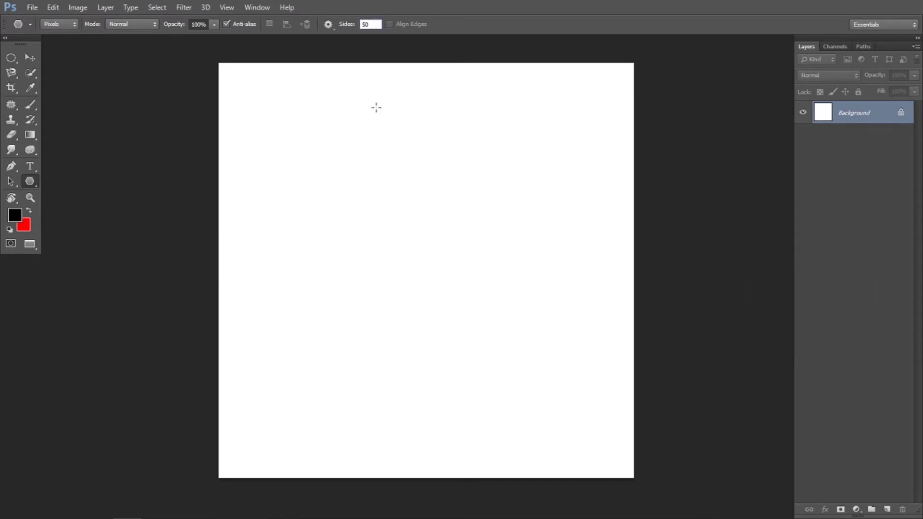
drag(412, 258, 515, 343)
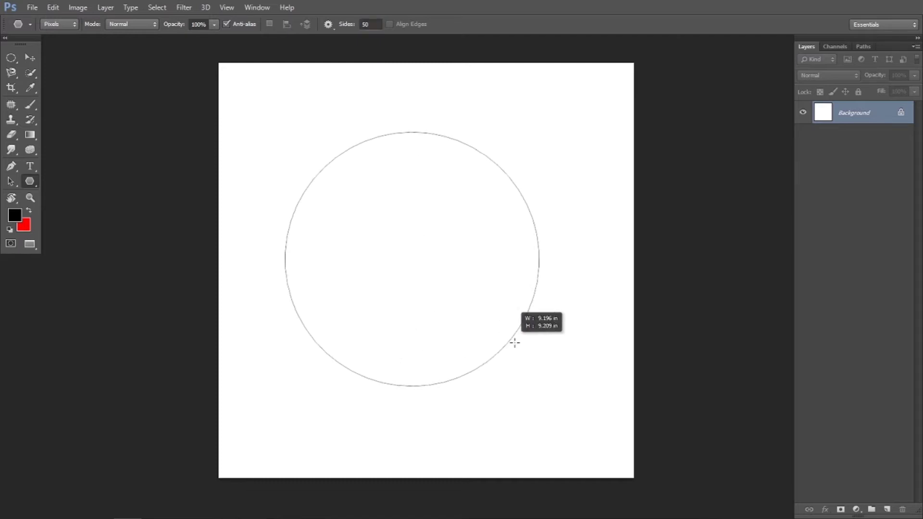
drag(514, 342, 530, 353)
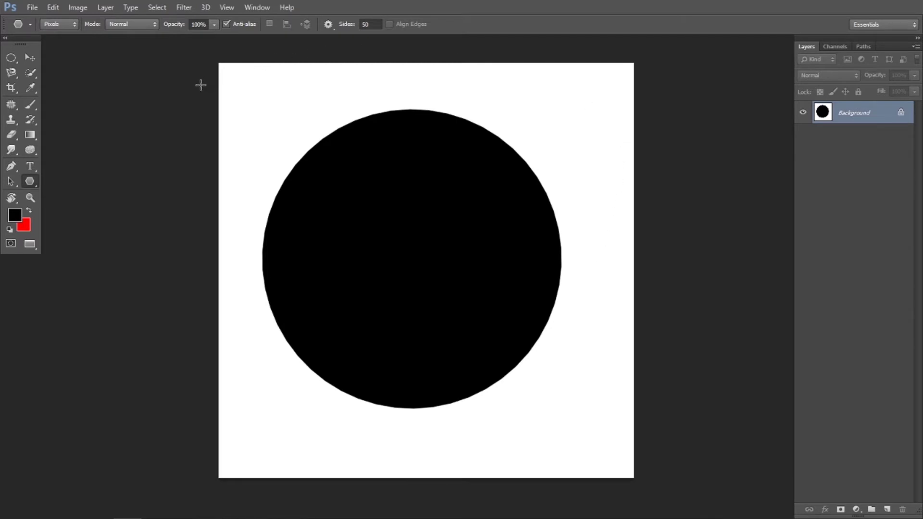
key(ctrl+z)
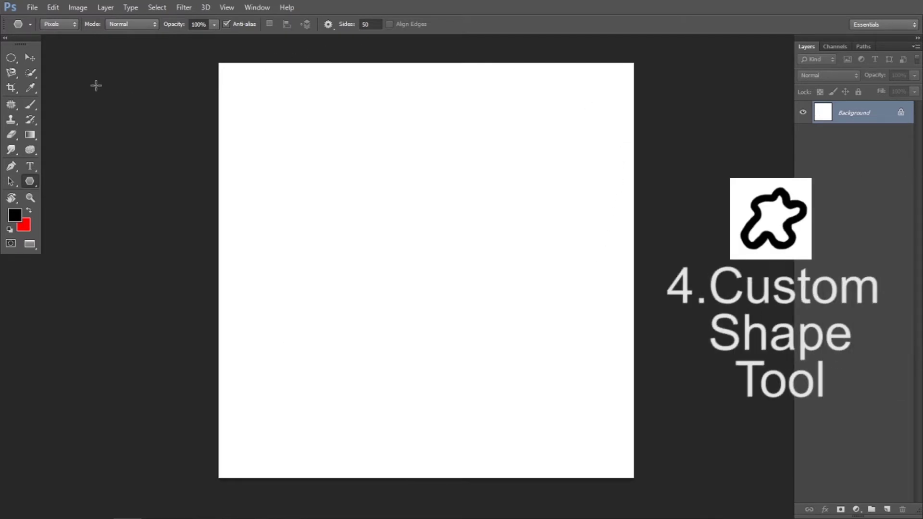
Select the Custom Shape Tool with the filled circle shape, cancelling the fixed-size dialog.
right_click(27, 182)
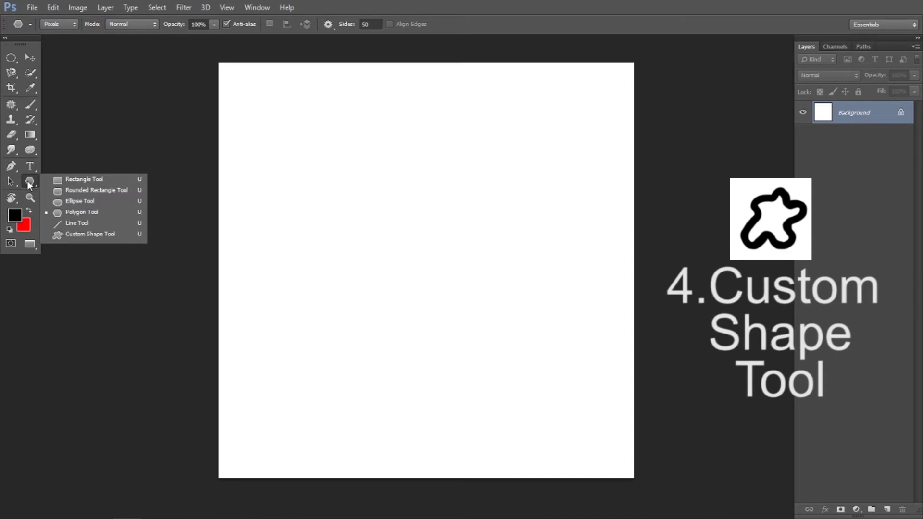
click(85, 234)
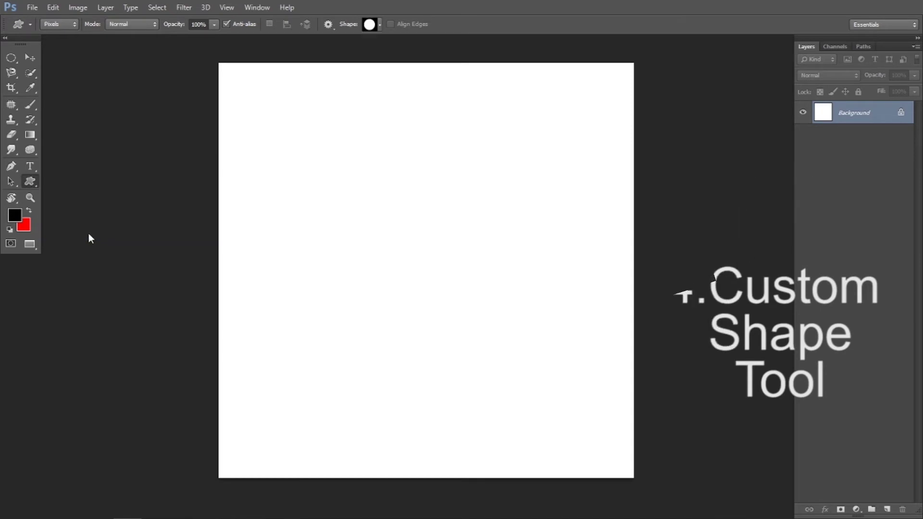
right_click(324, 195)
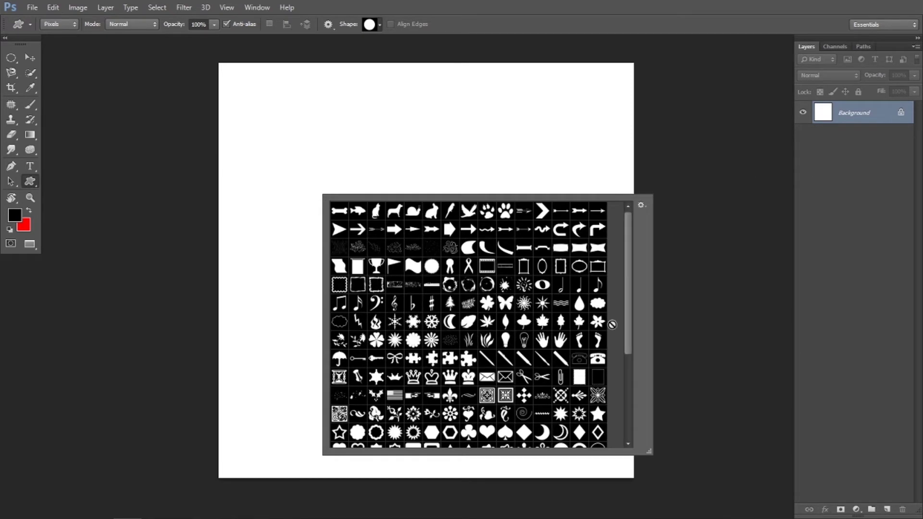
drag(628, 326, 630, 368)
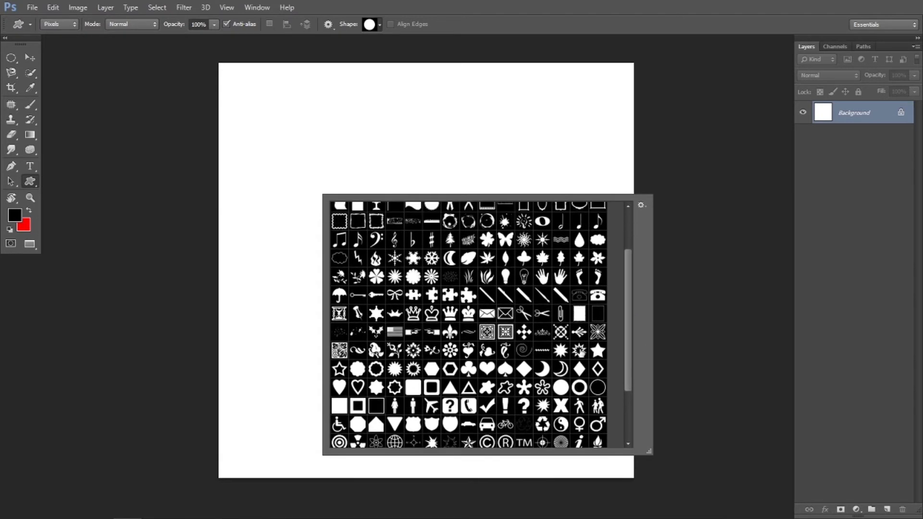
click(148, 93)
click(439, 215)
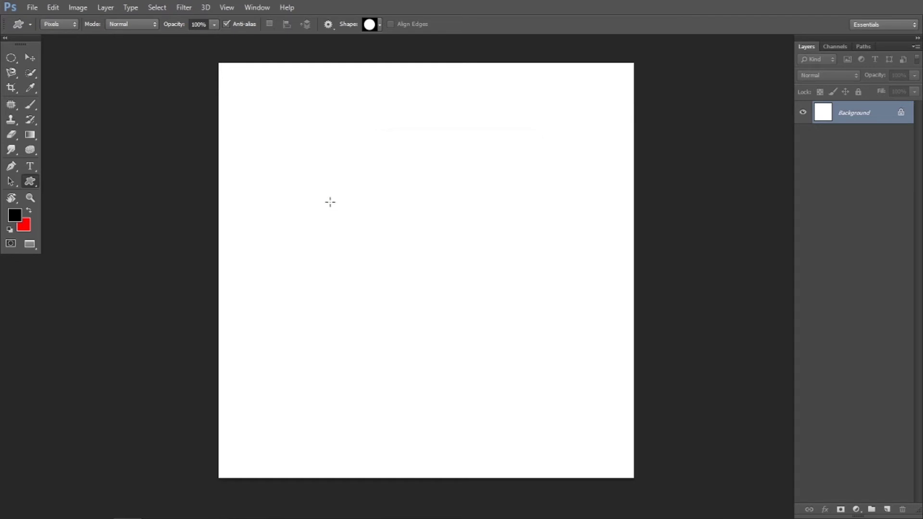
Draw a solid black custom-shape circle about 9.5 inches wide, then undo it.
drag(315, 183, 570, 434)
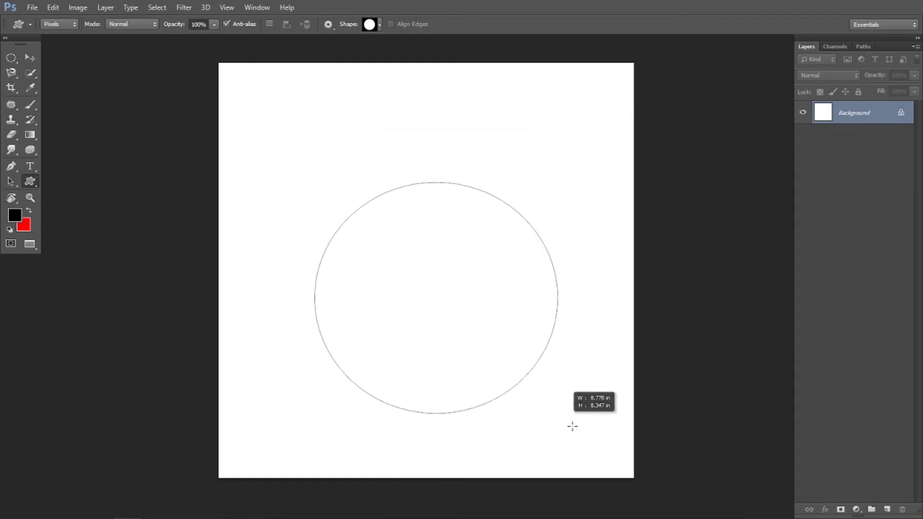
drag(570, 434, 577, 444)
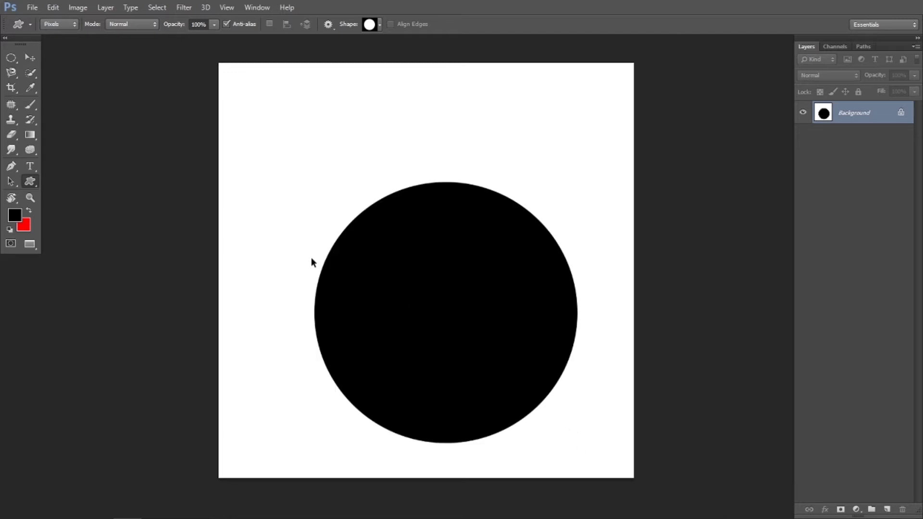
key(ctrl+z)
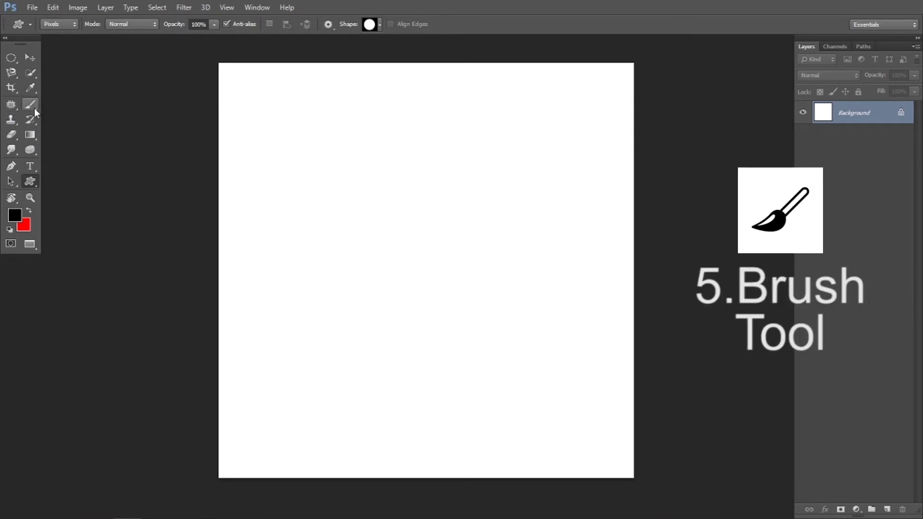
Stamp a single 700 px black brush dab on the canvas, then undo it.
click(33, 106)
click(79, 106)
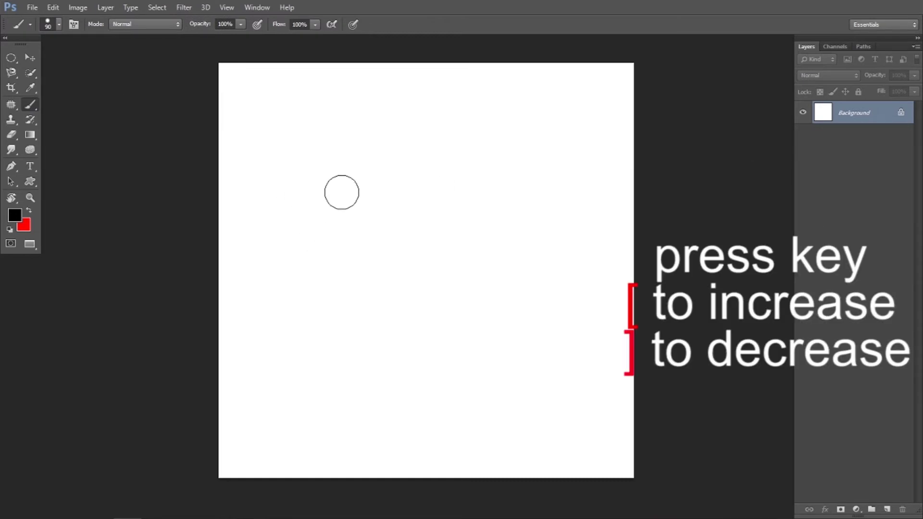
key(bracketright)
key(bracketright)
key(bracketright)
key(bracketright)
key(bracketright)
key(bracketright)
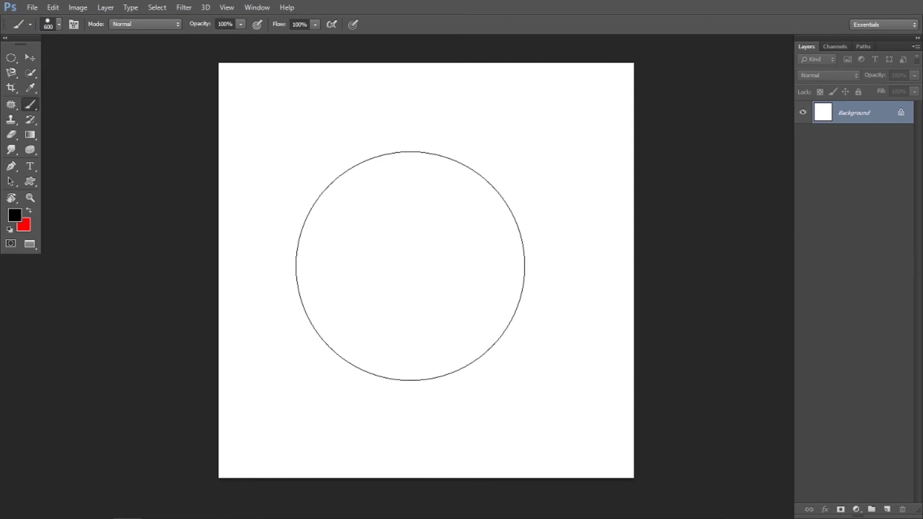
key(bracketright)
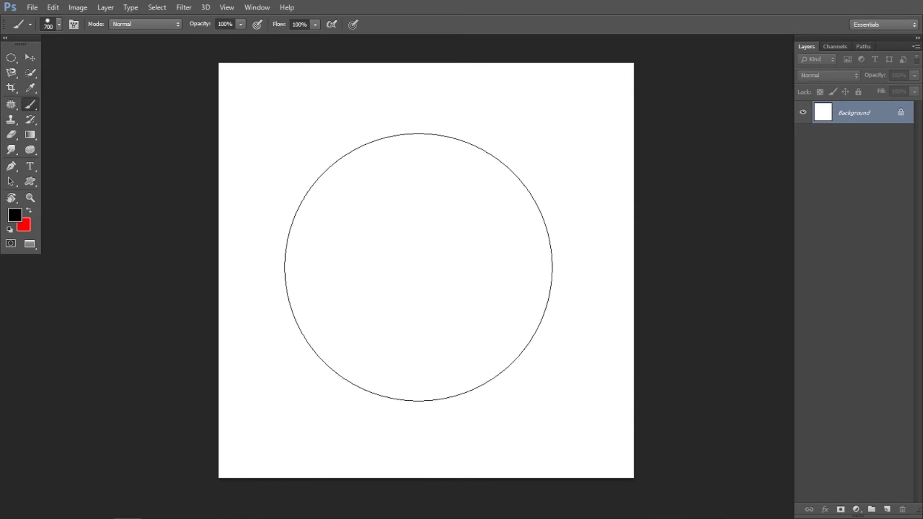
click(419, 267)
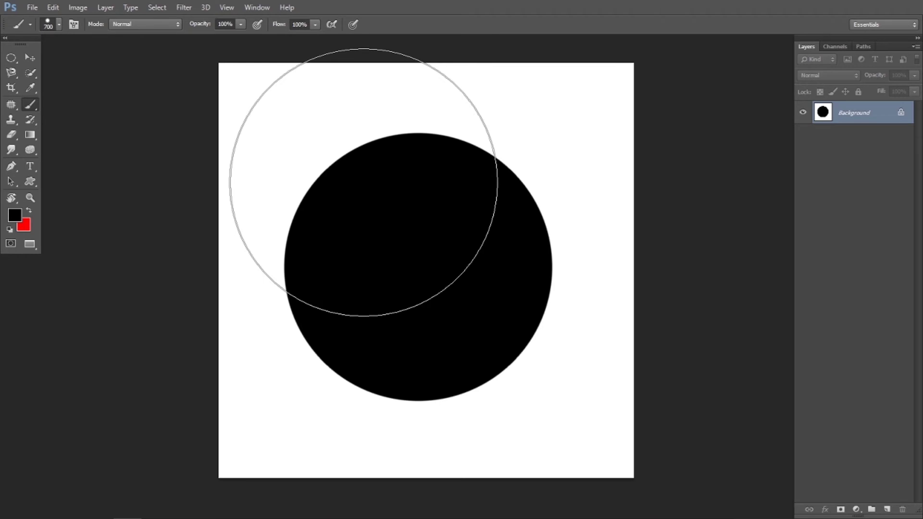
key(ctrl+z)
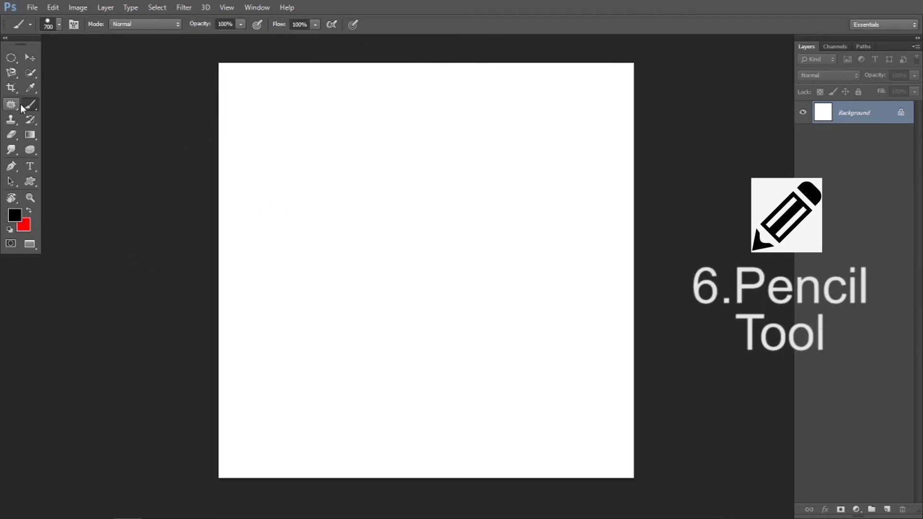
Sketch freehand pencil strokes on the canvas, then undo them back to blank.
right_click(30, 105)
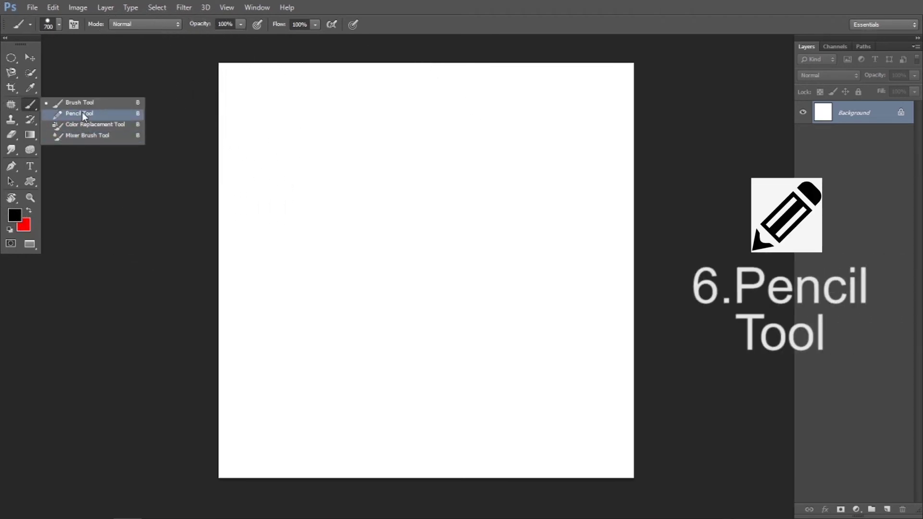
click(67, 116)
mouse_move(342, 197)
mouse_down()
mouse_move(467, 305)
mouse_move(383, 330)
mouse_move(336, 253)
mouse_move(345, 194)
mouse_up()
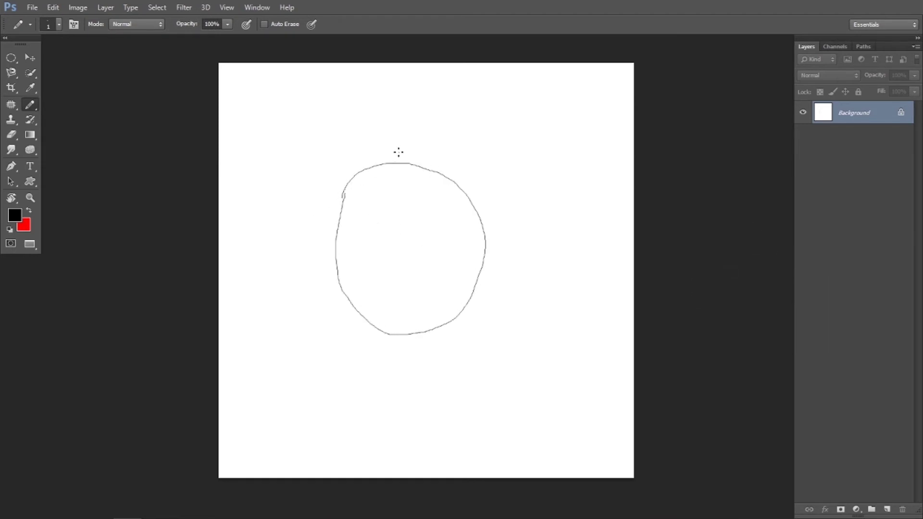
drag(420, 124, 346, 365)
drag(315, 187, 602, 408)
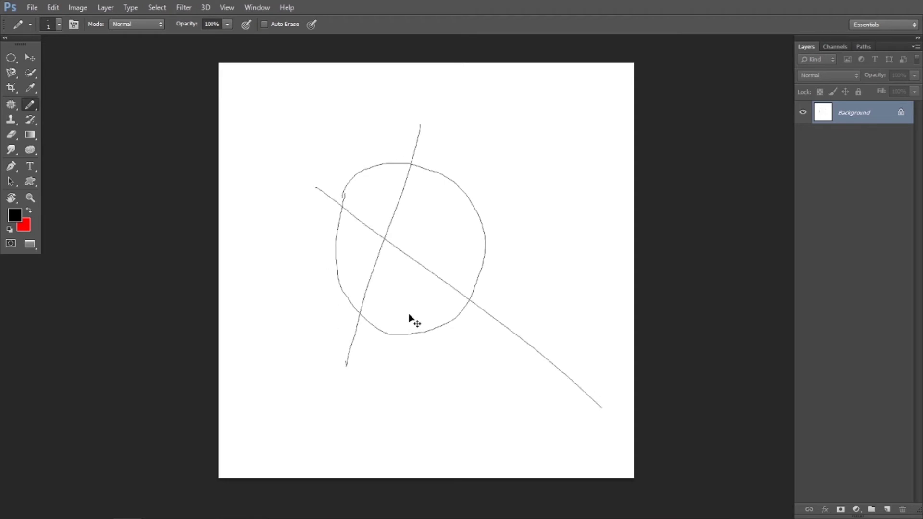
key(ctrl+alt+z)
key(ctrl+alt+z)
key(ctrl+alt+z)
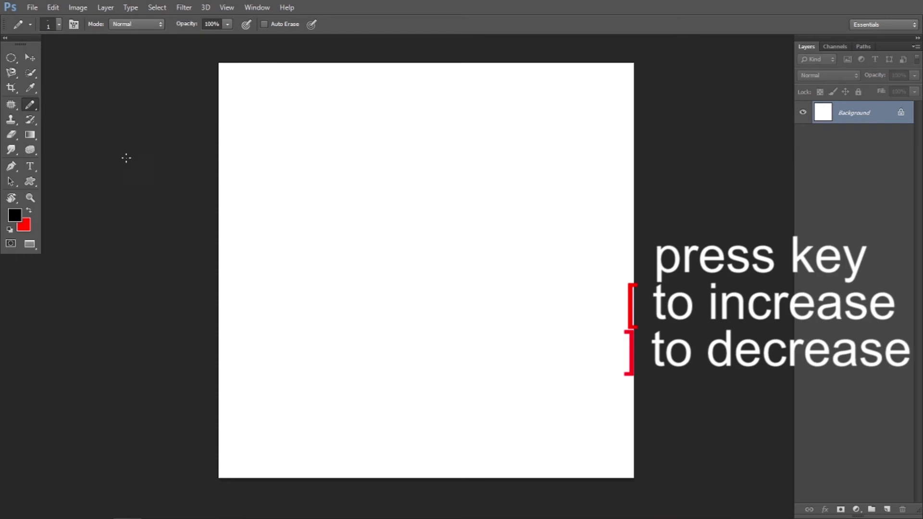
Stamp an 800 px black pencil circle, then undo it.
key(bracketright)
key(bracketright)
key(bracketright)
key(bracketright)
key(bracketright)
key(bracketright)
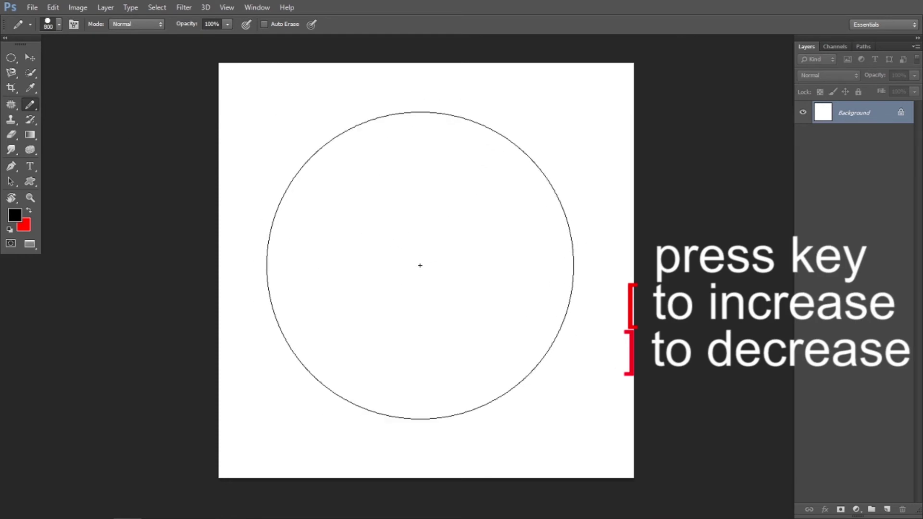
click(424, 267)
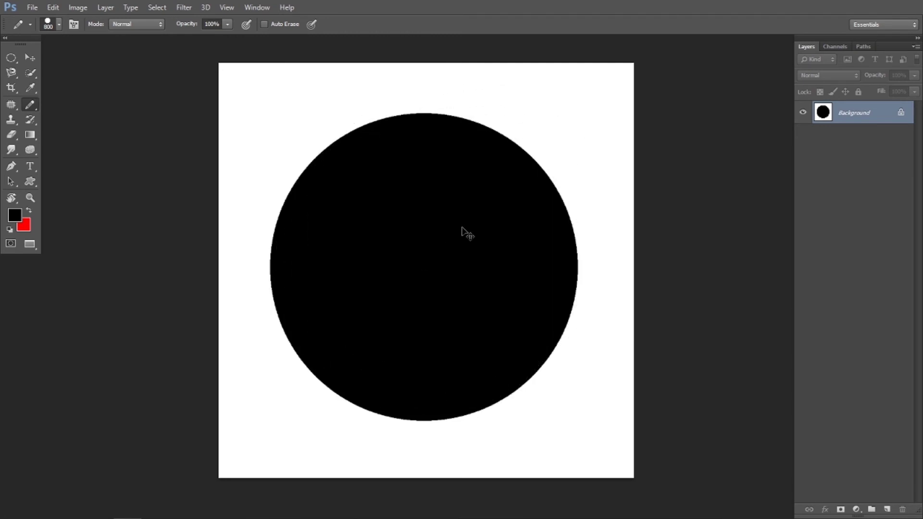
key(ctrl+z)
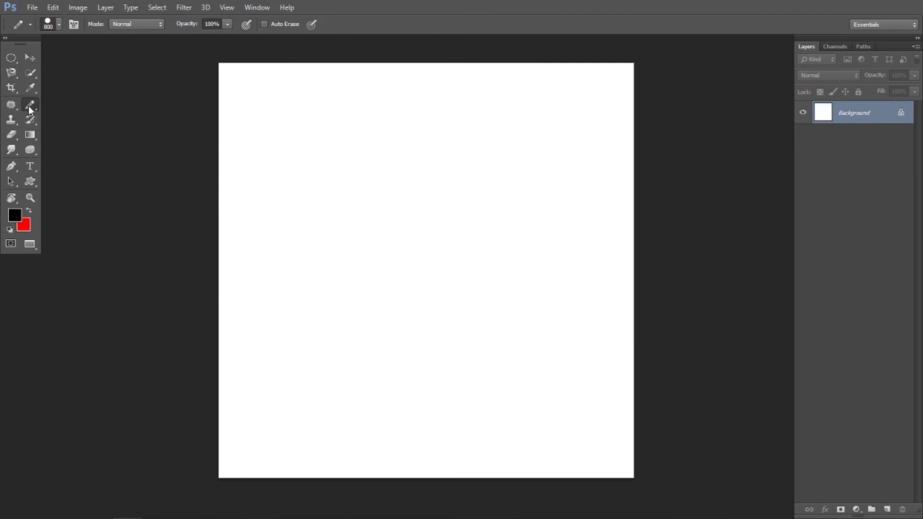
Erase a 700 px circle down to the red background colour, then undo it.
right_click(29, 105)
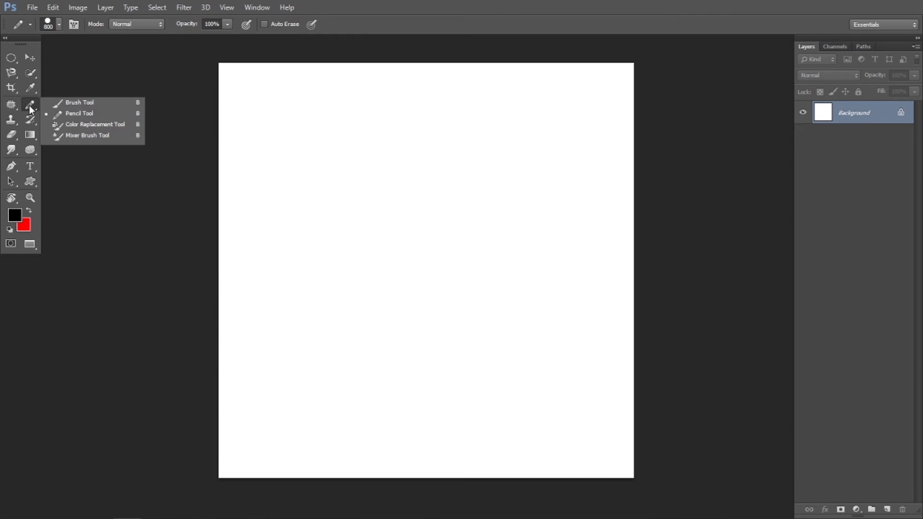
click(16, 138)
click(61, 132)
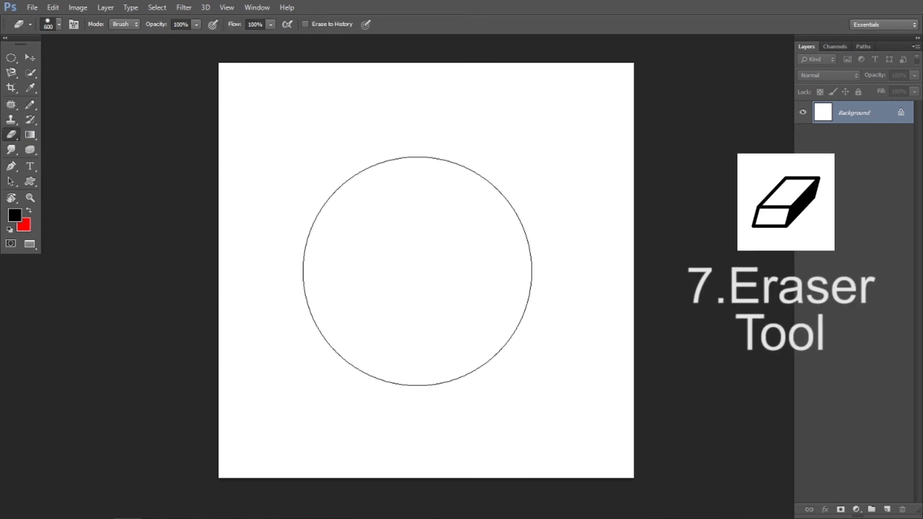
key(bracketright)
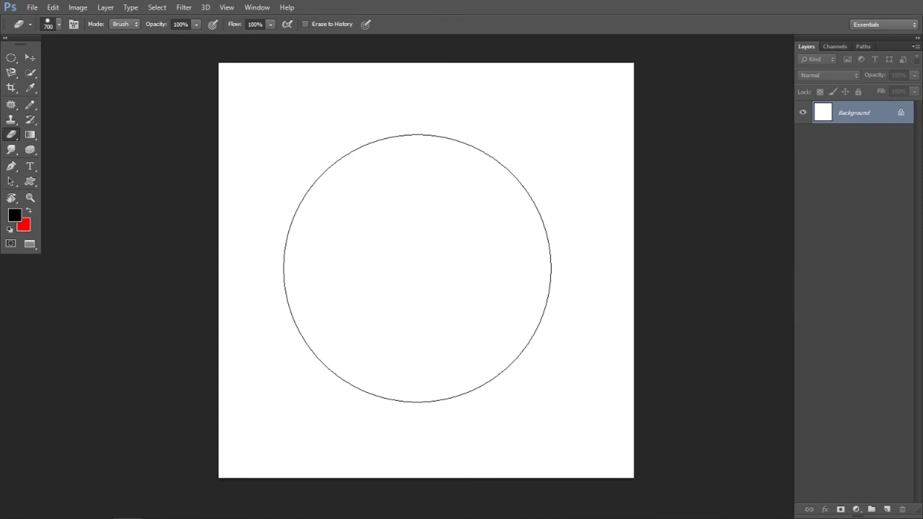
click(418, 268)
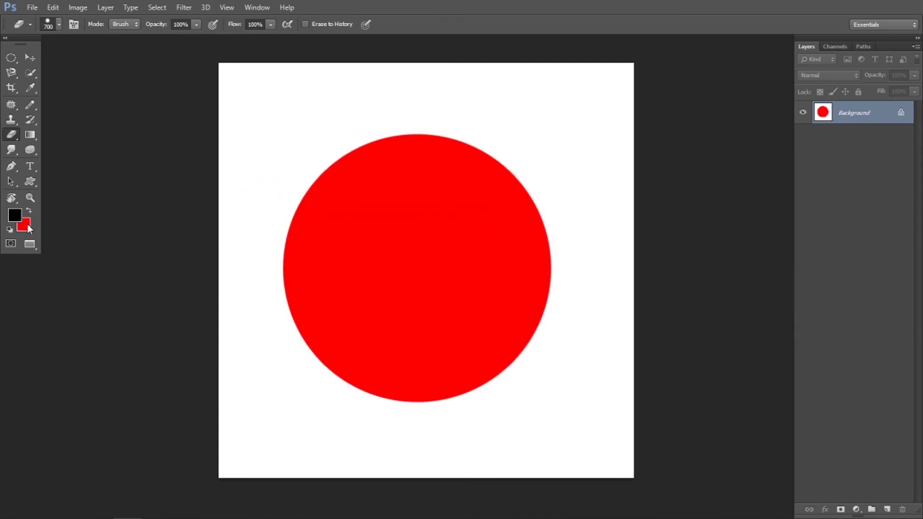
key(ctrl+z)
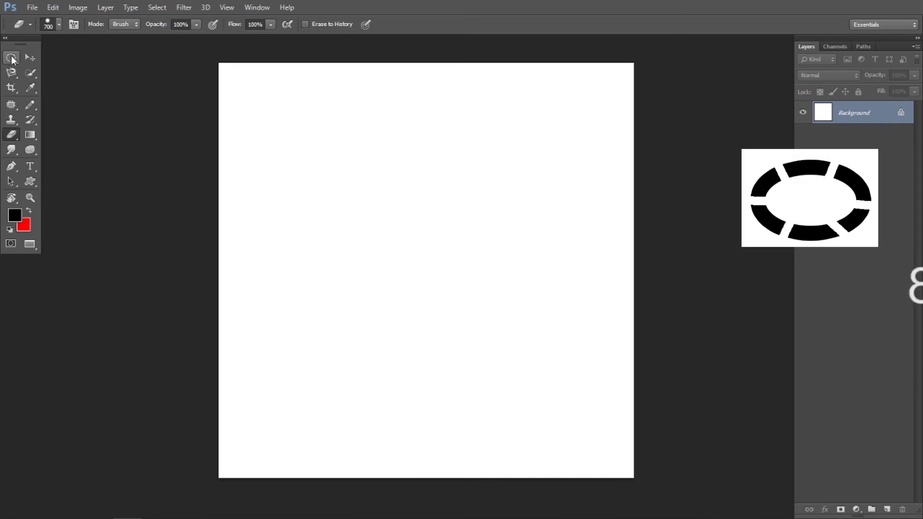
Make a circular elliptical marquee selection in the middle of the canvas.
click(12, 58)
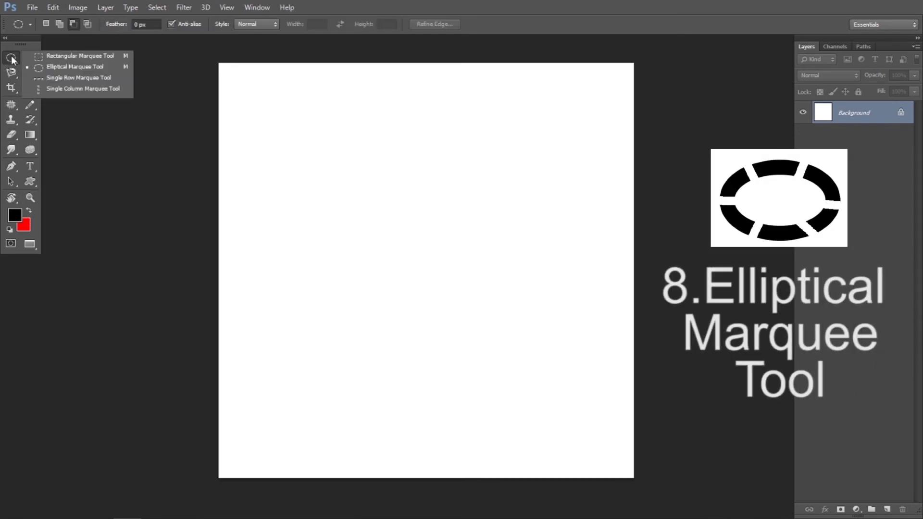
click(48, 66)
mouse_move(308, 164)
mouse_down()
mouse_move(570, 399)
mouse_move(577, 433)
mouse_move(569, 437)
mouse_up()
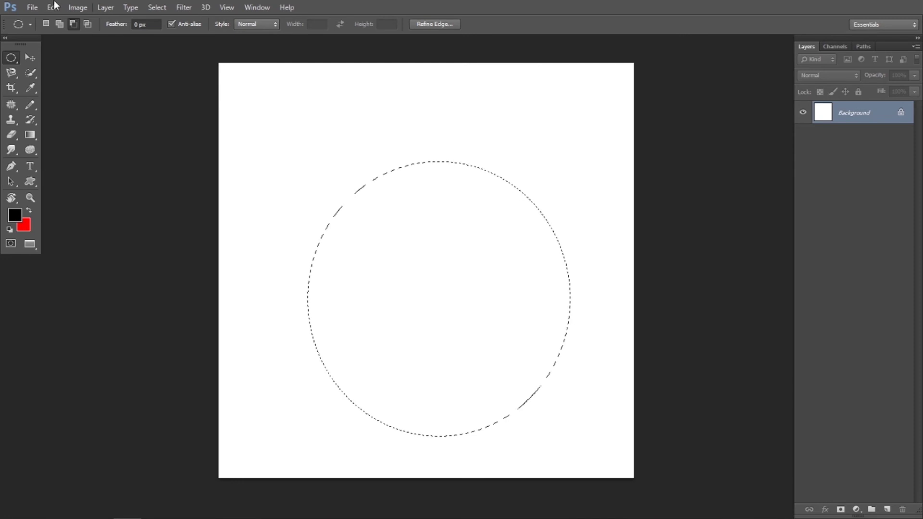
Brush the selection solid black, deselect, then undo back to a blank canvas.
click(30, 106)
right_click(29, 106)
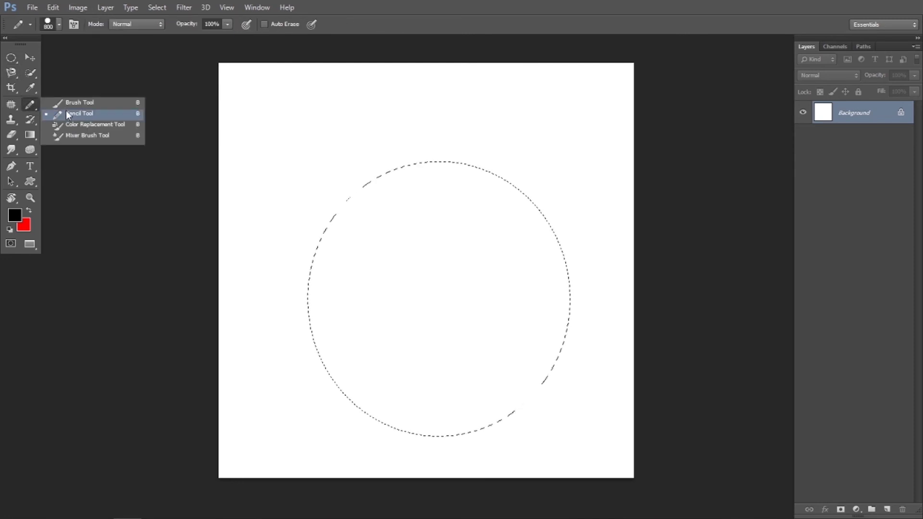
click(81, 102)
mouse_move(309, 226)
mouse_down()
mouse_move(553, 197)
mouse_move(519, 397)
mouse_move(475, 380)
mouse_up()
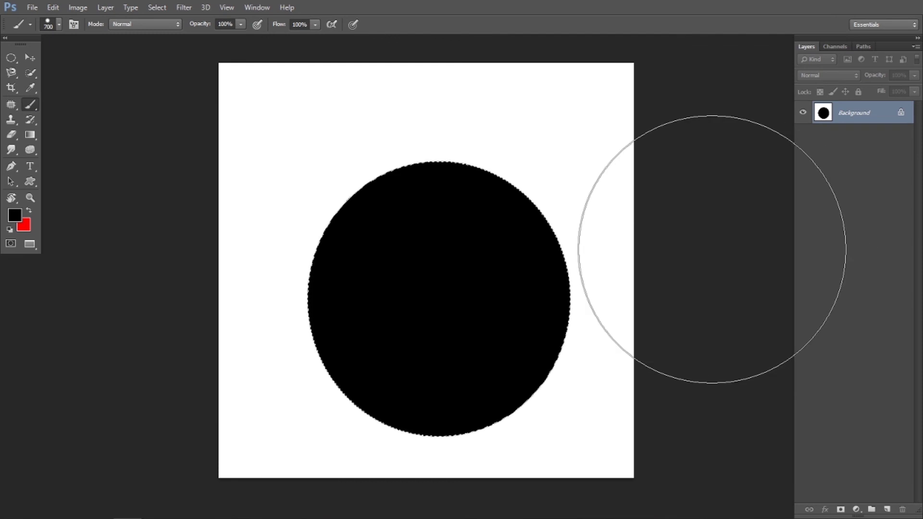
key(ctrl+d)
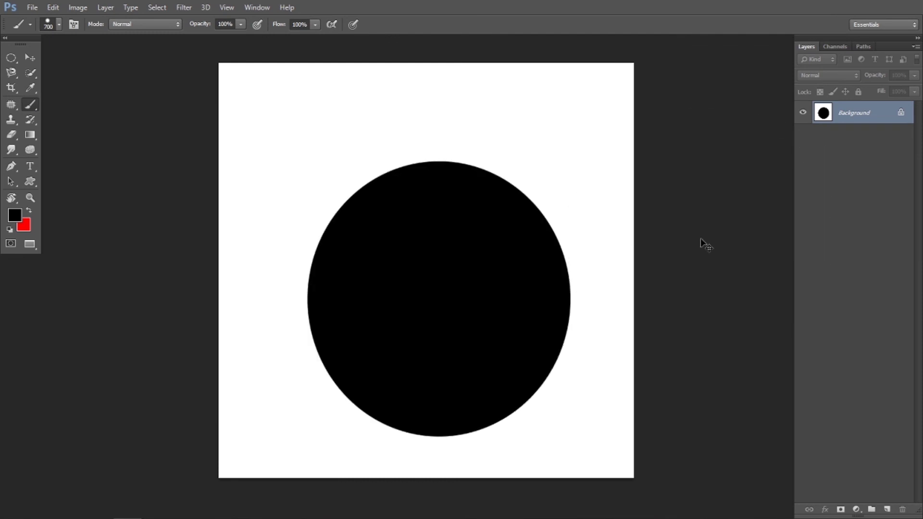
key(ctrl+alt+z)
key(ctrl+alt+z)
key(ctrl+alt+z)
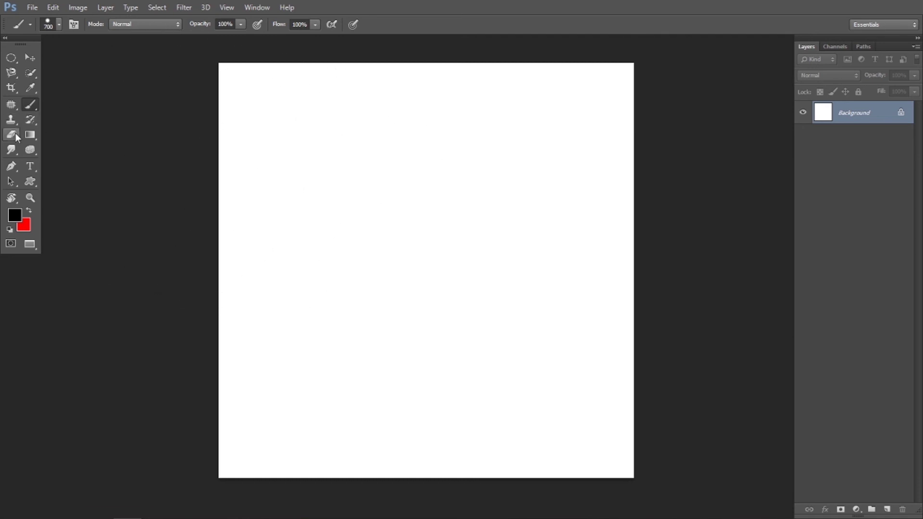